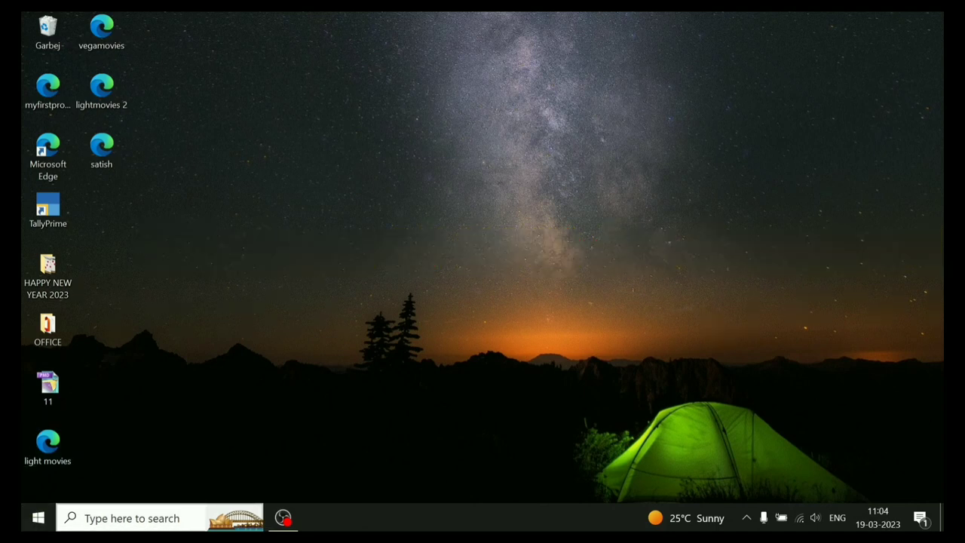
# Search Google in Chrome for "windows 10 download" and open Microsoft's Windows 10 Disc Image (ISO File) result.
pyautogui.click(131, 518)
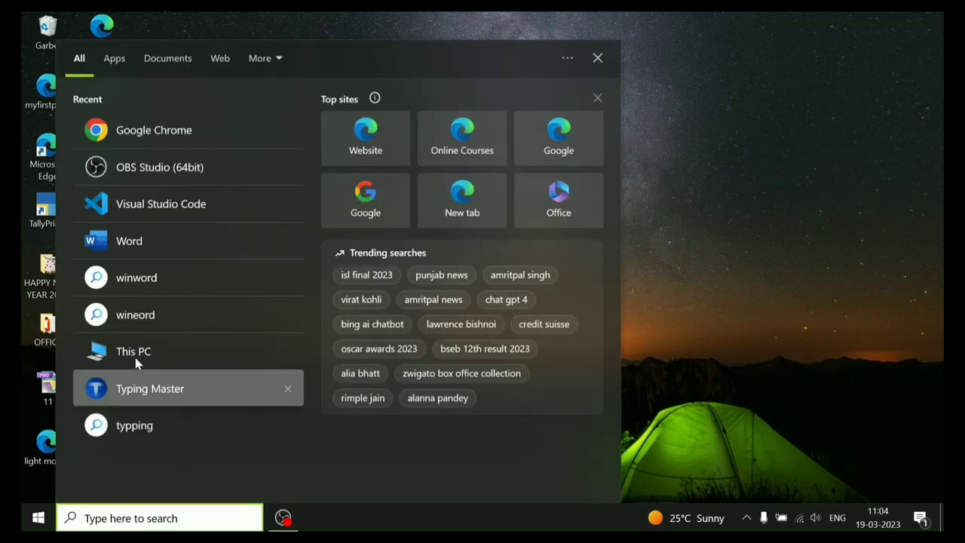
pyautogui.click(129, 130)
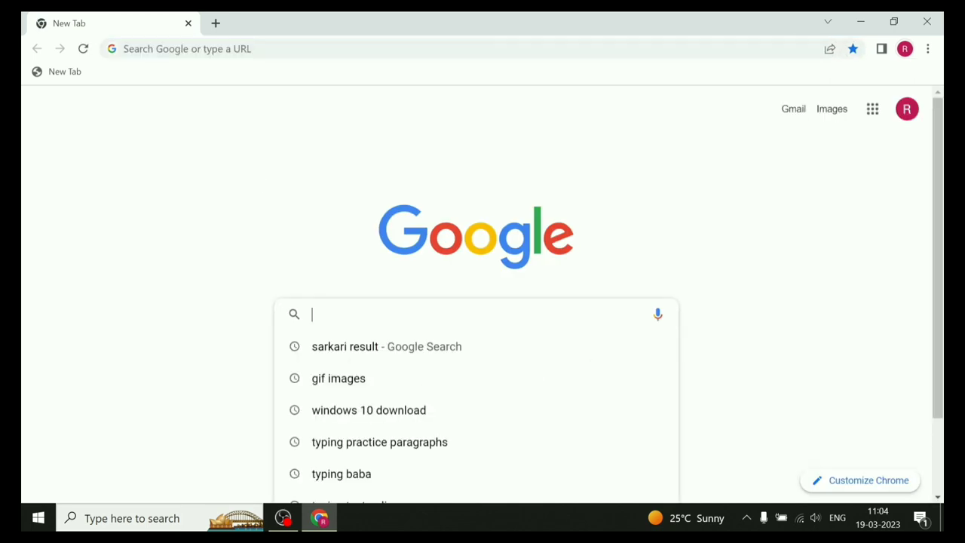
pyautogui.write('win')
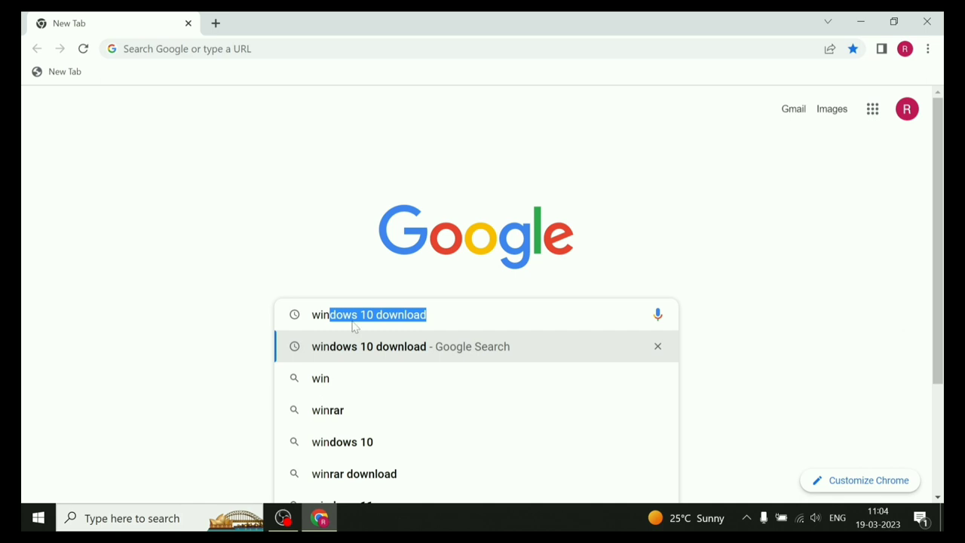
pyautogui.press('BackSpace')
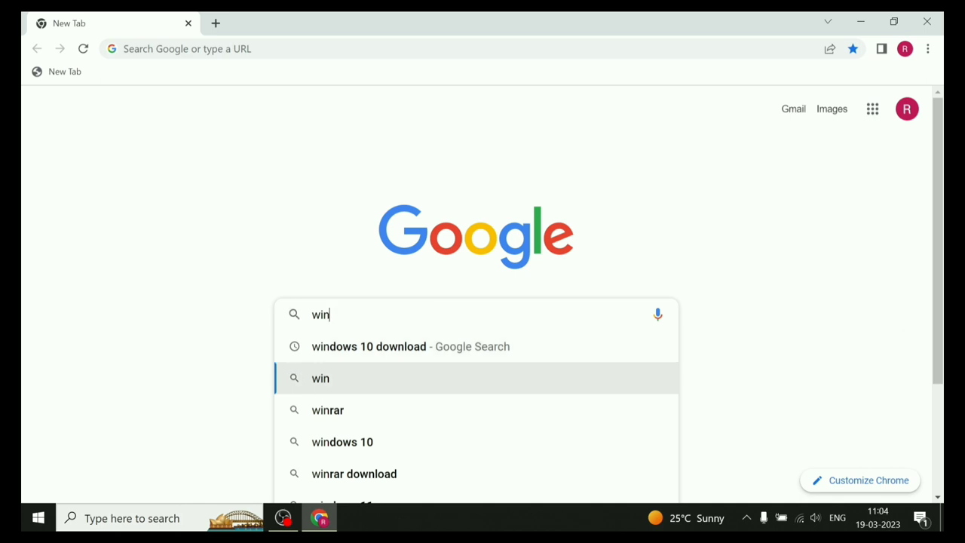
pyautogui.click(353, 343)
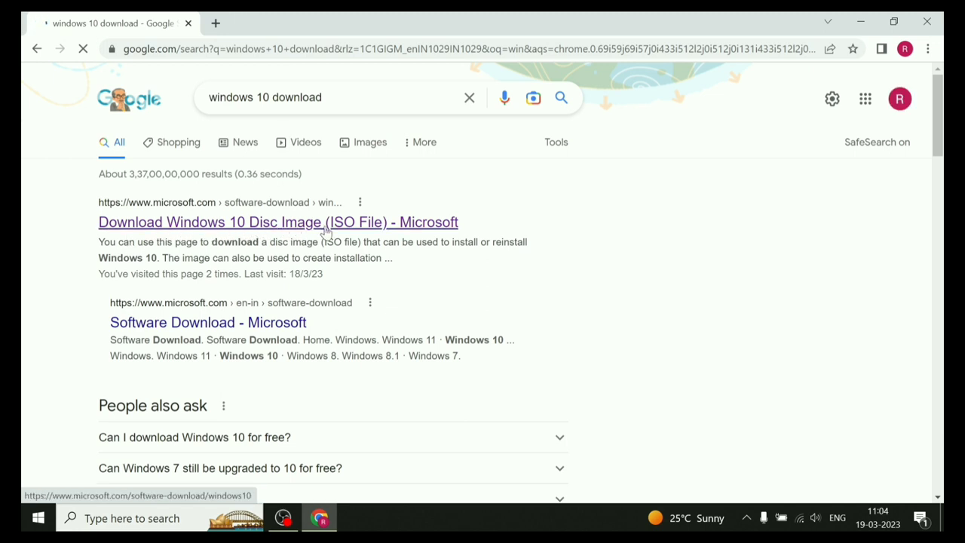
pyautogui.click(269, 226)
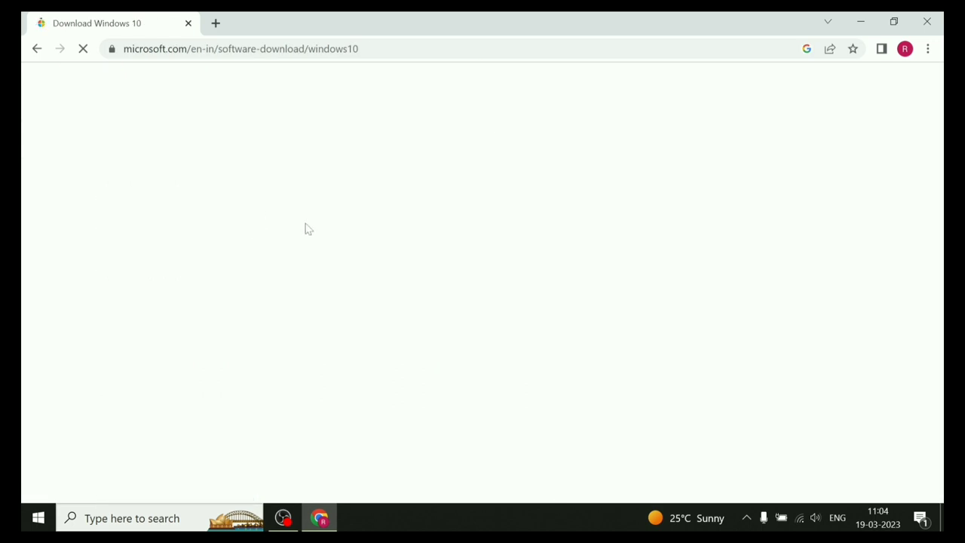
# Download the media creation tool from the "Create Windows 10 installation media" section of the page.
pyautogui.scroll(-2, 305, 233)
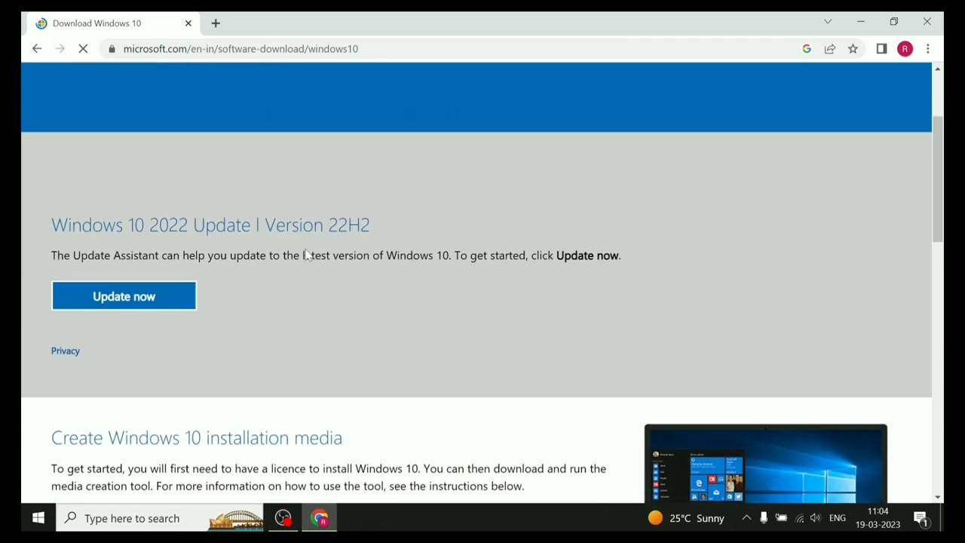
pyautogui.scroll(2, 305, 252)
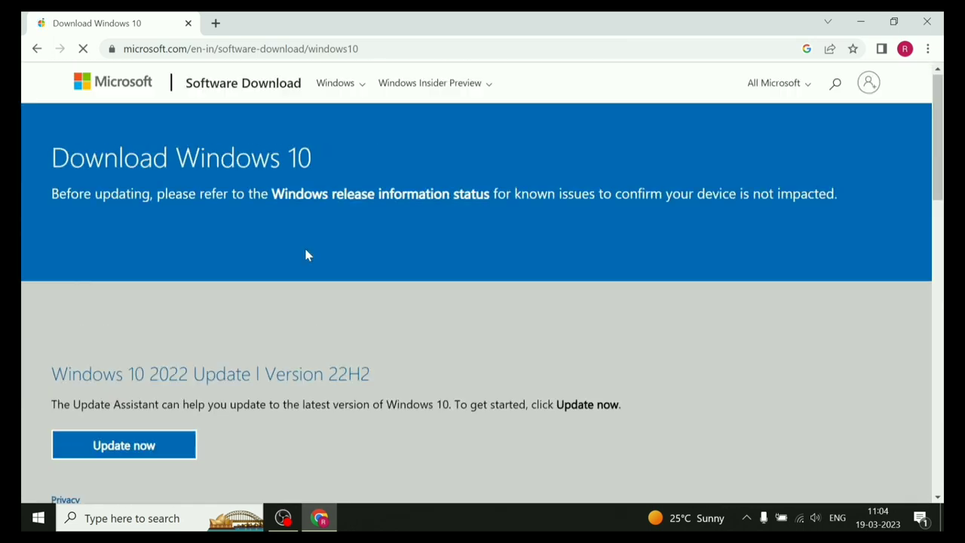
pyautogui.click(345, 87)
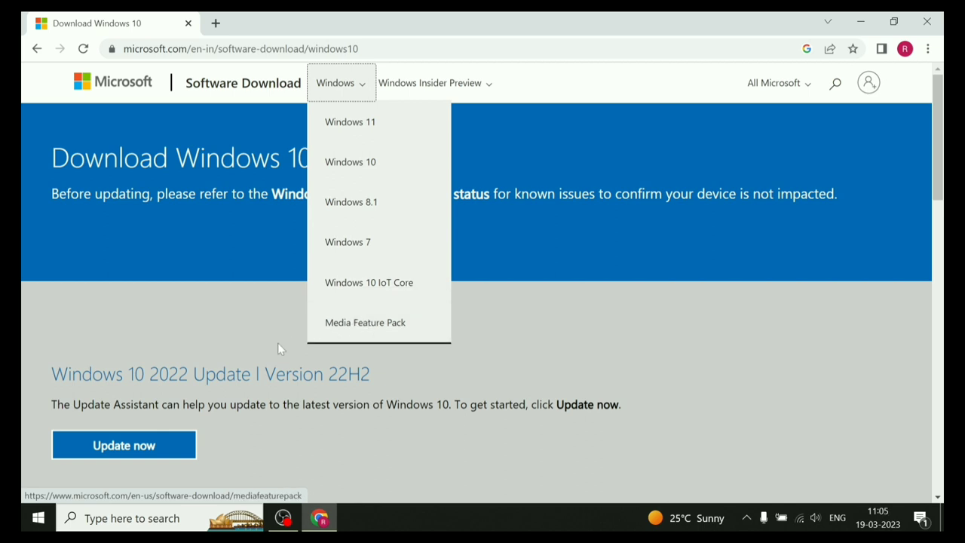
pyautogui.scroll(-1, 237, 332)
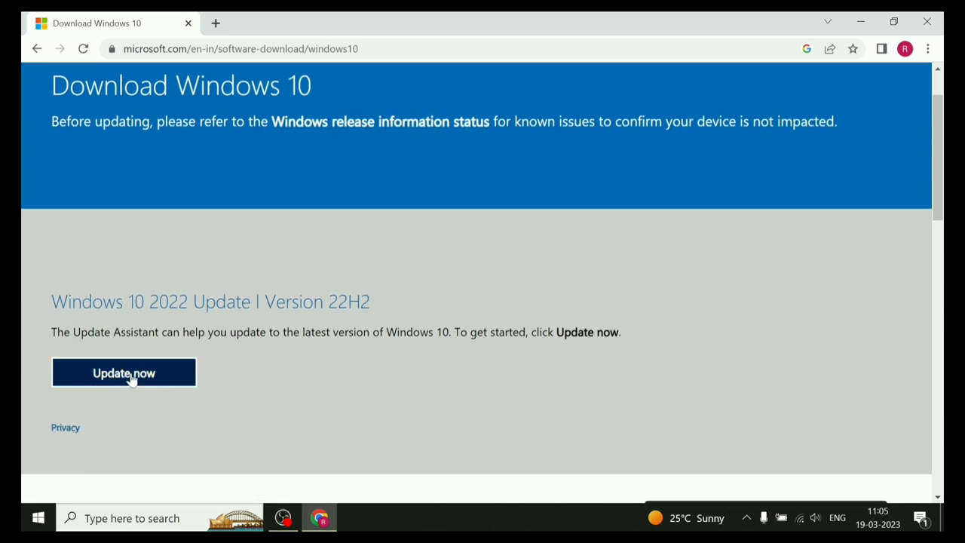
pyautogui.scroll(-1, 238, 380)
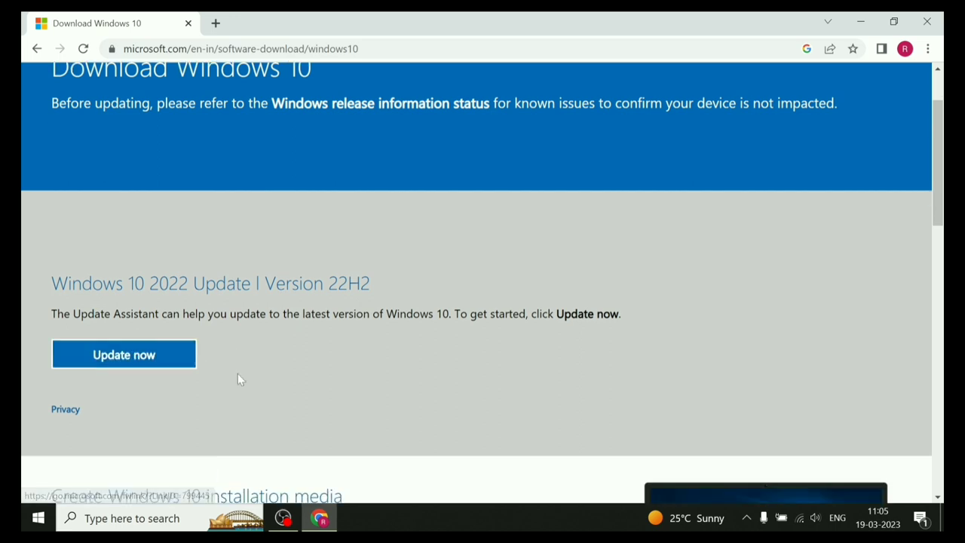
pyautogui.scroll(-2, 239, 375)
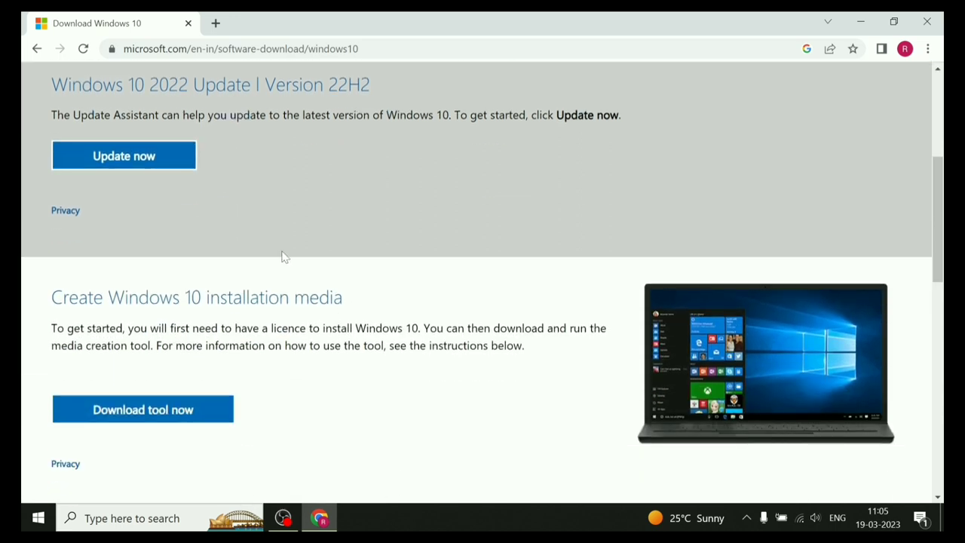
pyautogui.scroll(-1, 293, 262)
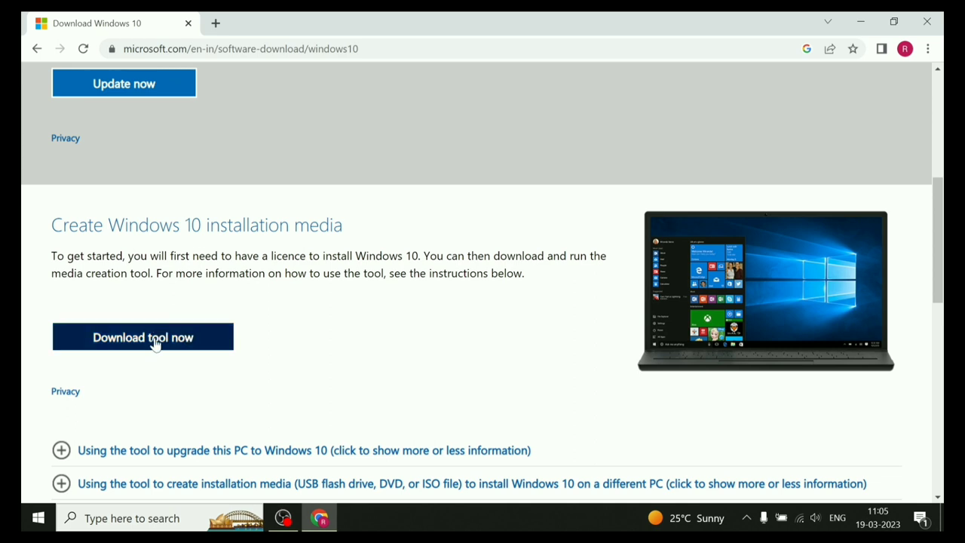
pyautogui.click(185, 339)
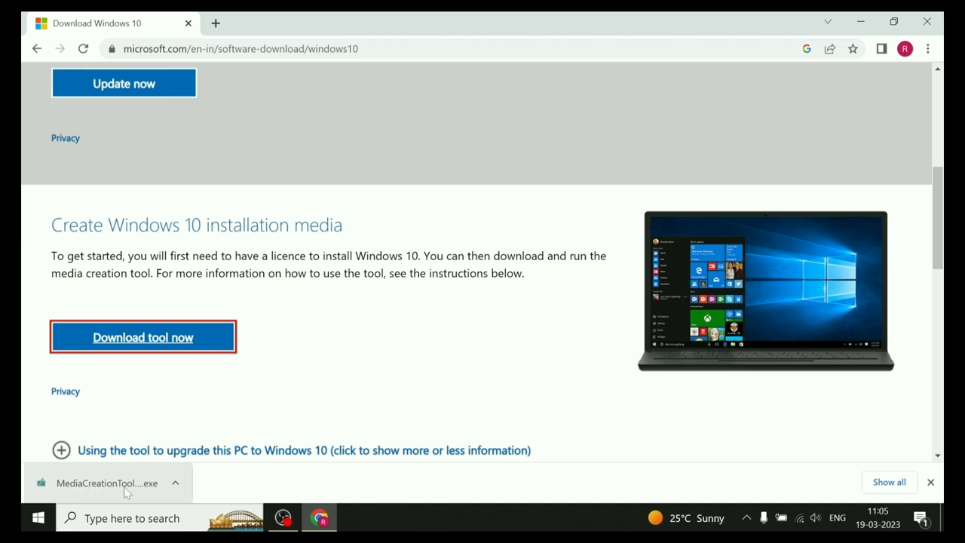
# Show the downloaded media creation tool in its folder and run MediaCreationTool22H2 (2) as administrator, allowing it to make changes.
pyautogui.rightClick(154, 486)
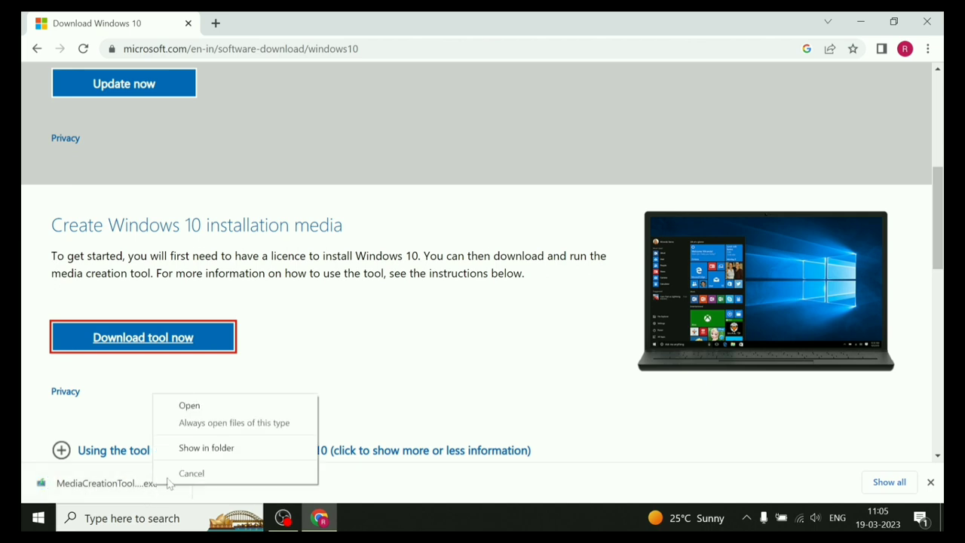
pyautogui.click(199, 450)
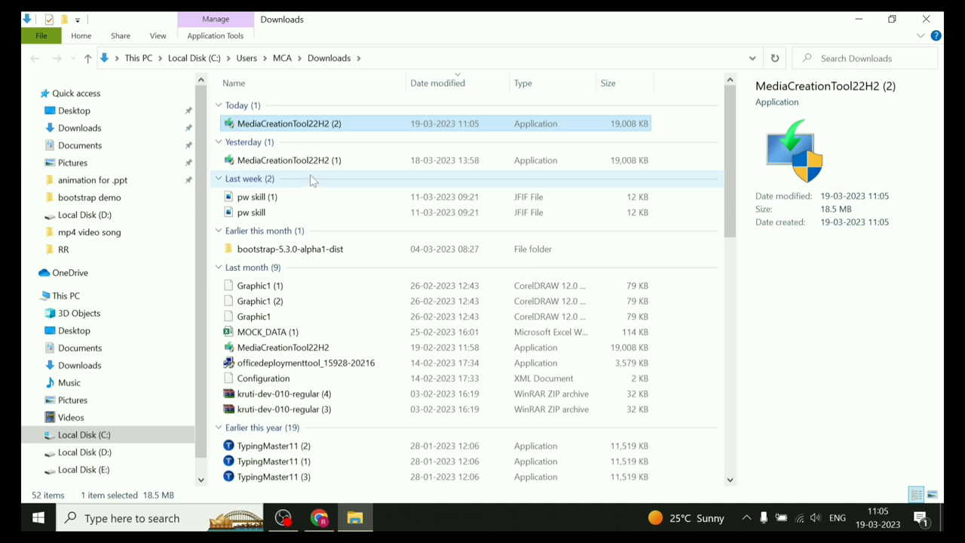
pyautogui.rightClick(384, 125)
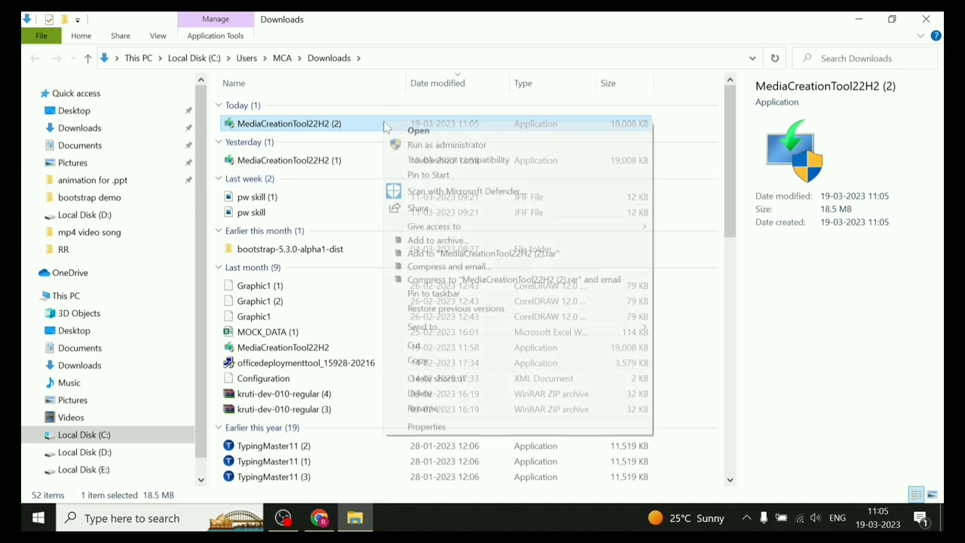
pyautogui.click(435, 147)
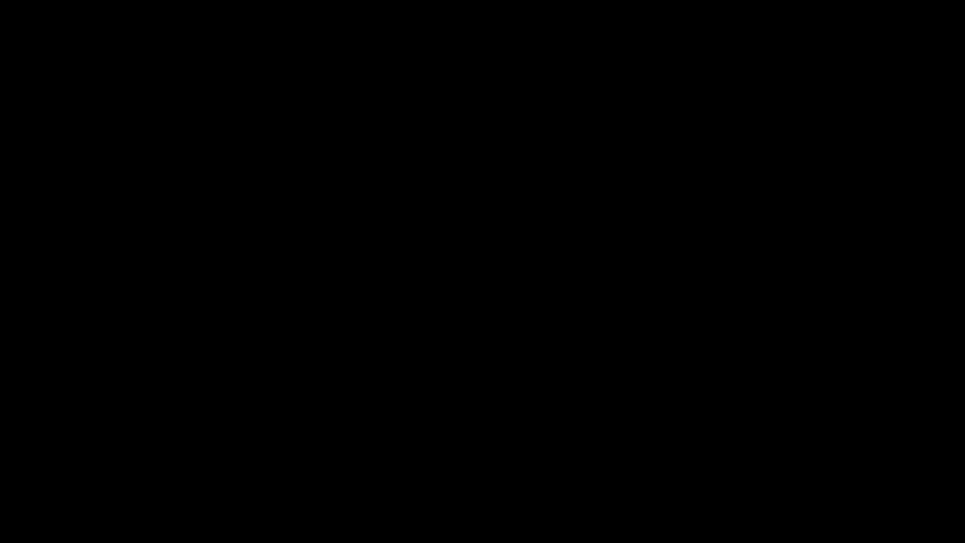
pyautogui.click(396, 349)
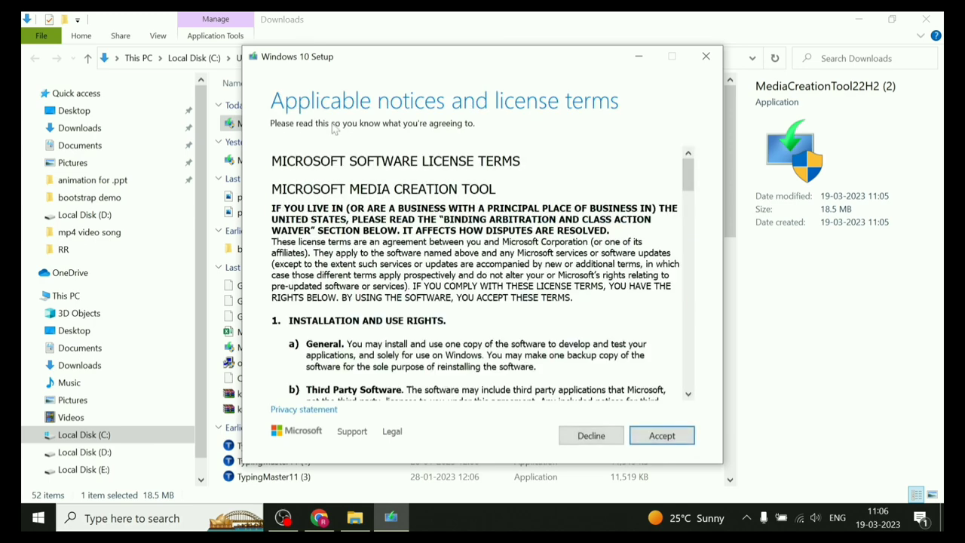
# Review and accept the Microsoft Media Creation Tool license terms in Windows 10 Setup.
pyautogui.scroll(-1, 272, 148)
pyautogui.scroll(-3, 272, 148)
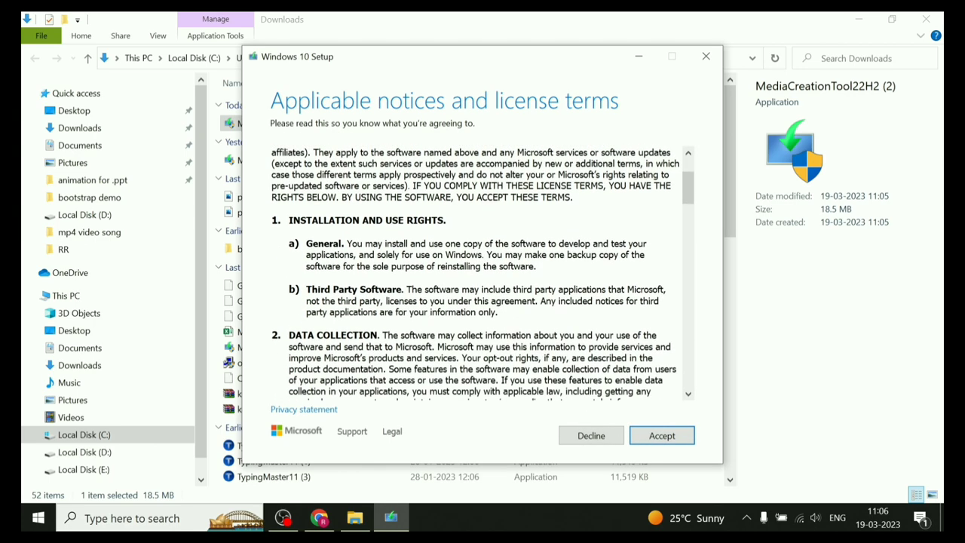
pyautogui.click(655, 437)
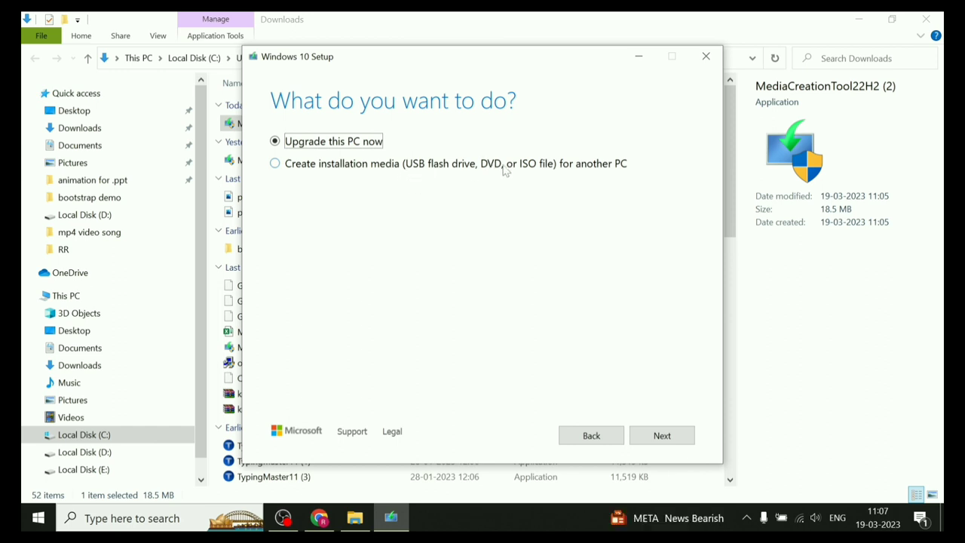
# Choose to create installation media for another PC and keep the recommended language, edition and architecture options.
pyautogui.click(277, 165)
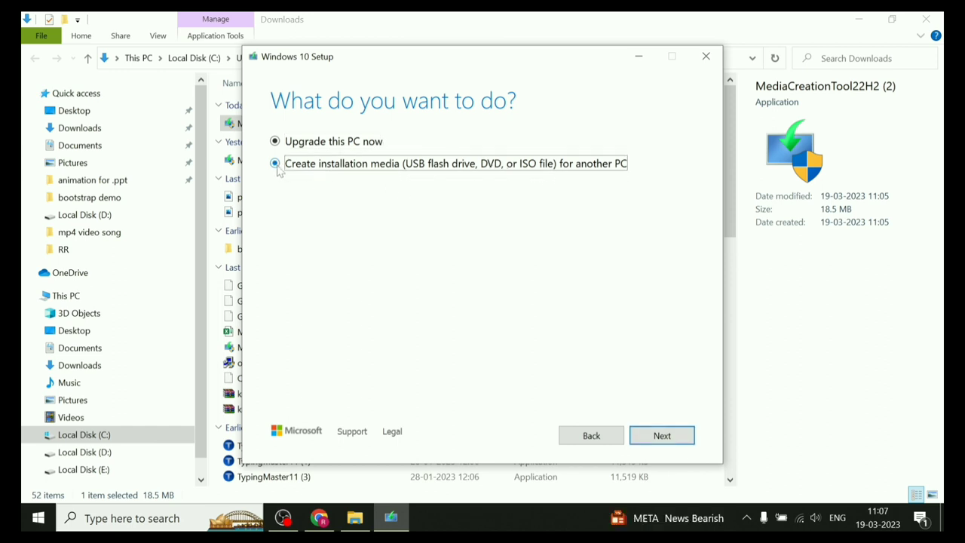
pyautogui.click(663, 438)
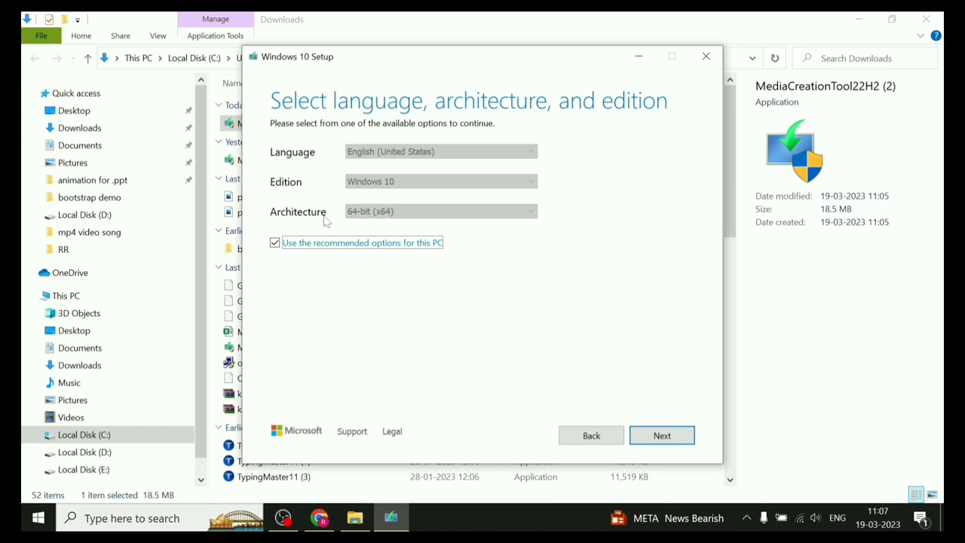
pyautogui.click(660, 437)
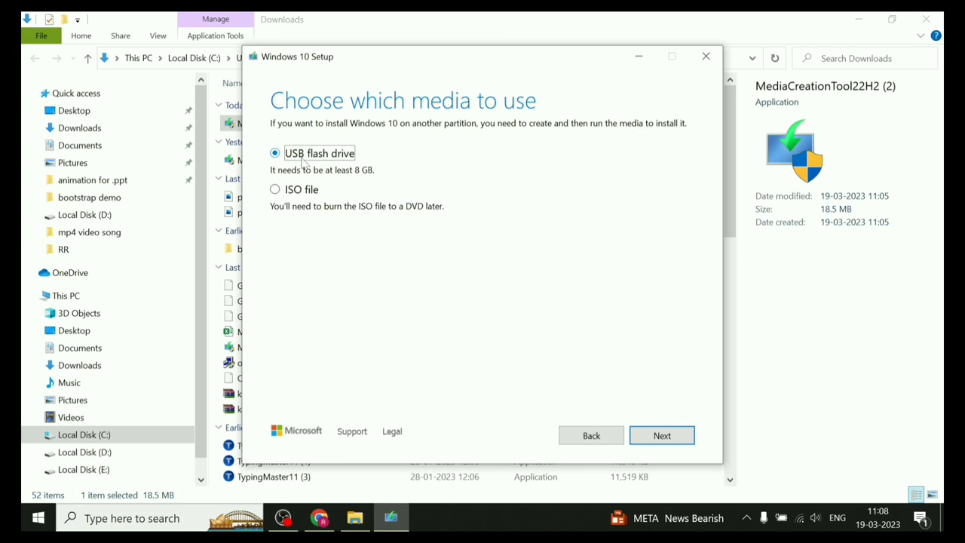
# Select ISO file as the media and save it in Documents under the name "Windows 10 pro".
pyautogui.click(275, 191)
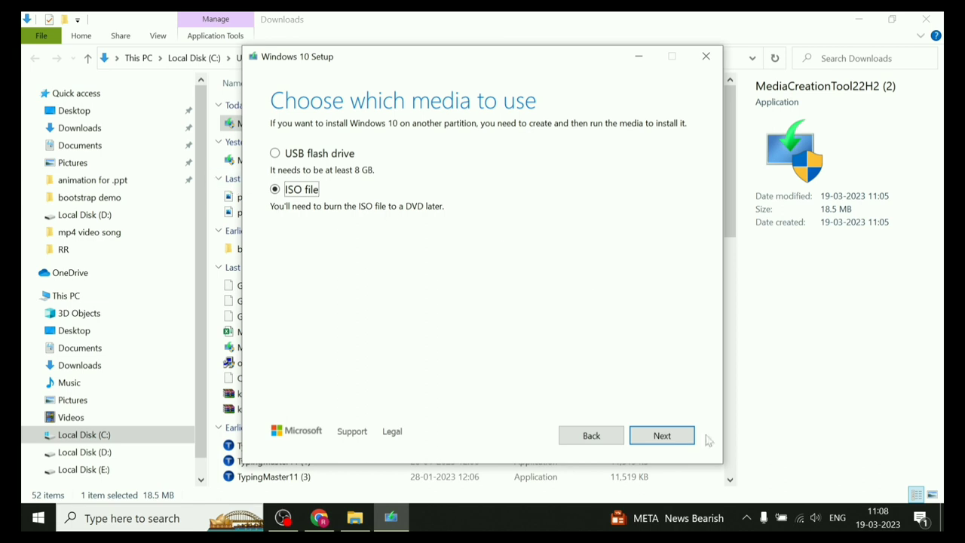
pyautogui.click(666, 444)
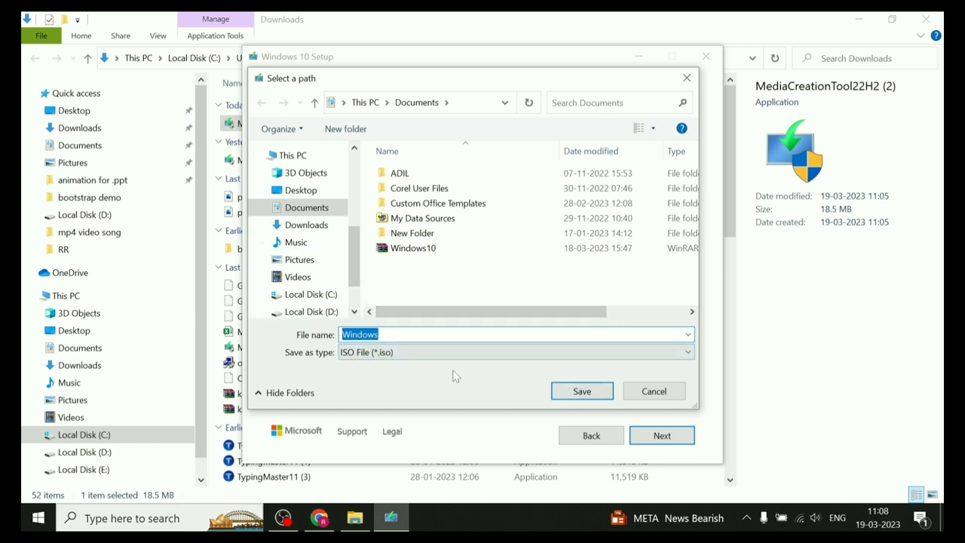
pyautogui.press('End')
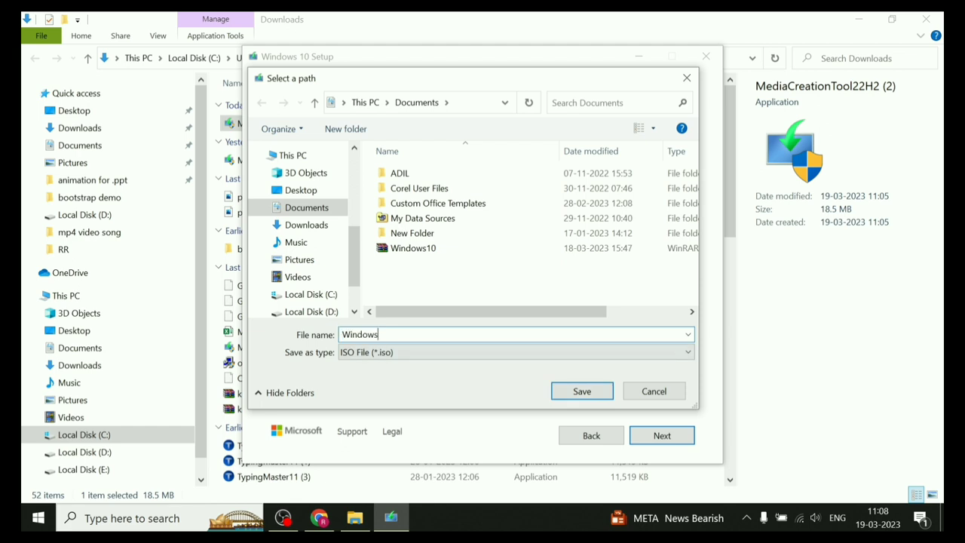
pyautogui.write('10 pro')
pyautogui.click(583, 392)
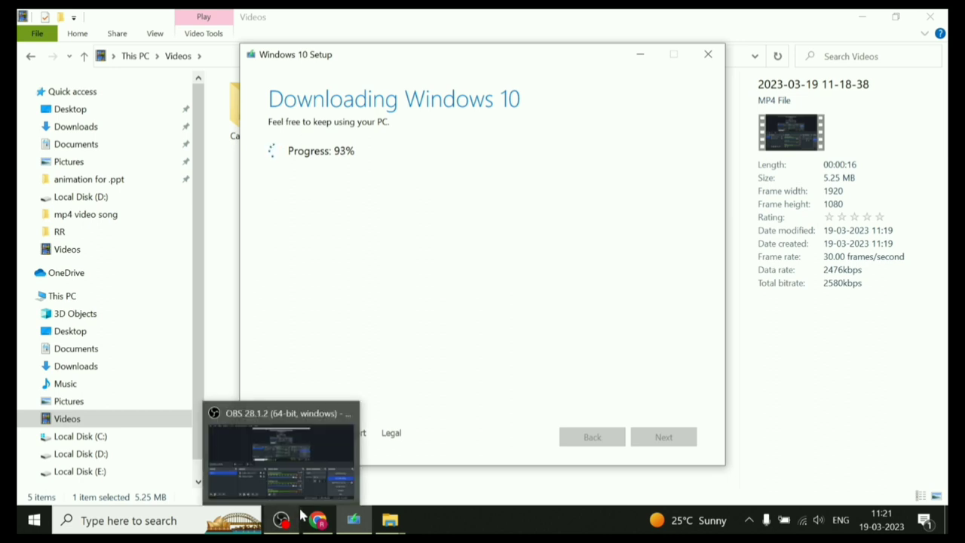
# Finish the Windows 10 Setup wizard and close the OneDrive setup prompt and the OneDrive folder window.
pyautogui.moveTo(392, 450)
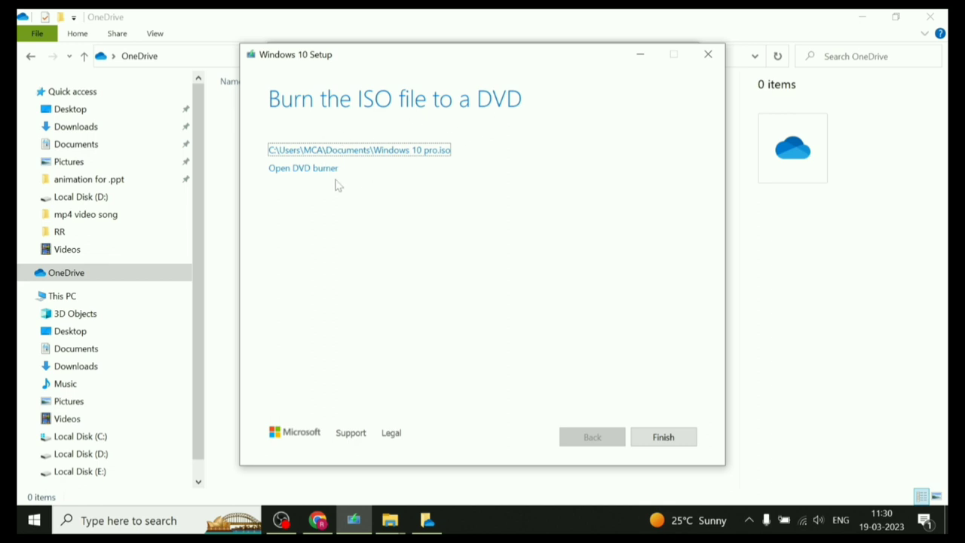
pyautogui.click(670, 438)
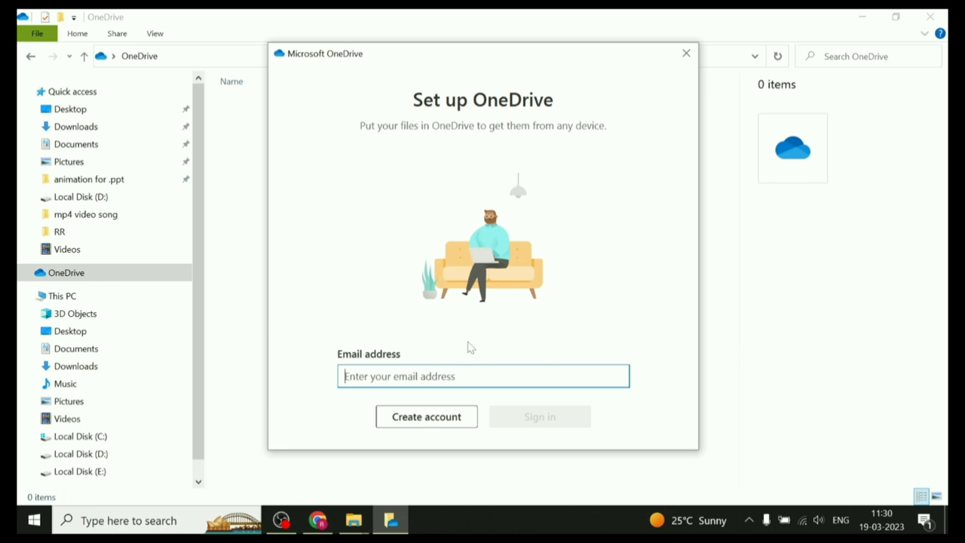
pyautogui.click(685, 56)
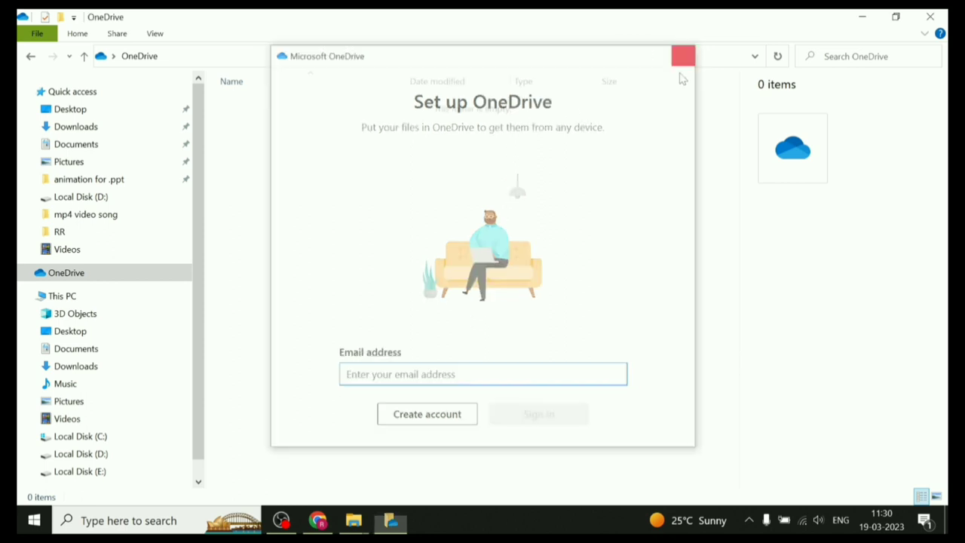
pyautogui.click(930, 17)
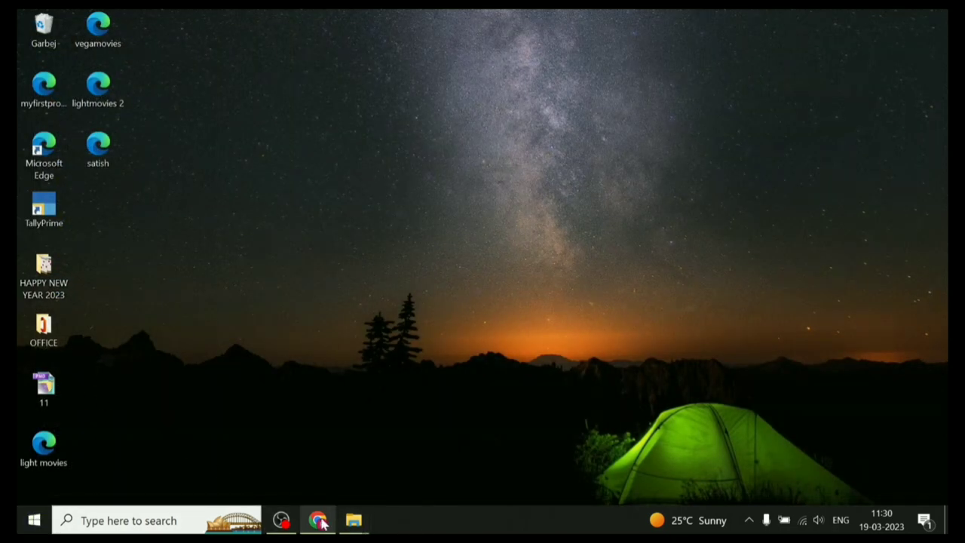
# Open a new File Explorer window and dismiss the news and weather pane covering it.
pyautogui.click(687, 520)
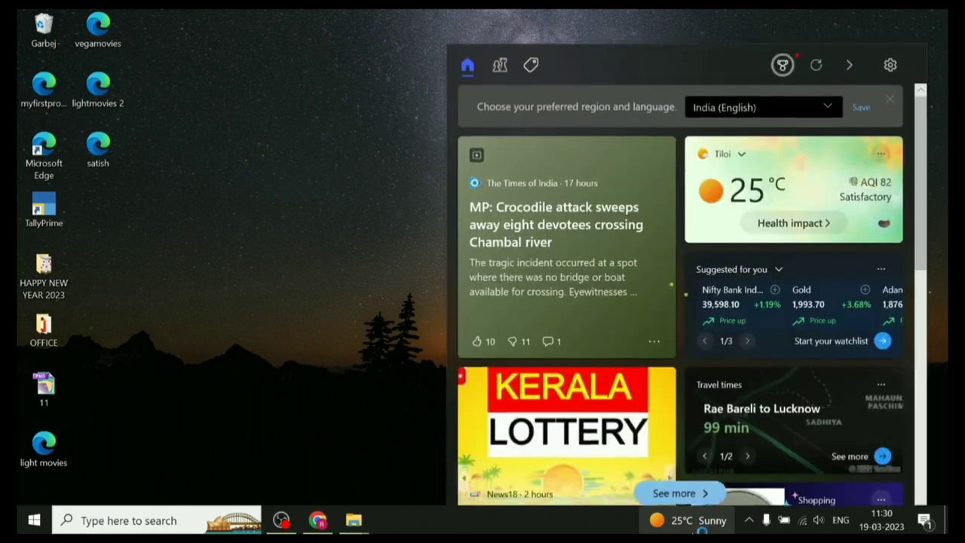
pyautogui.press('super+e')
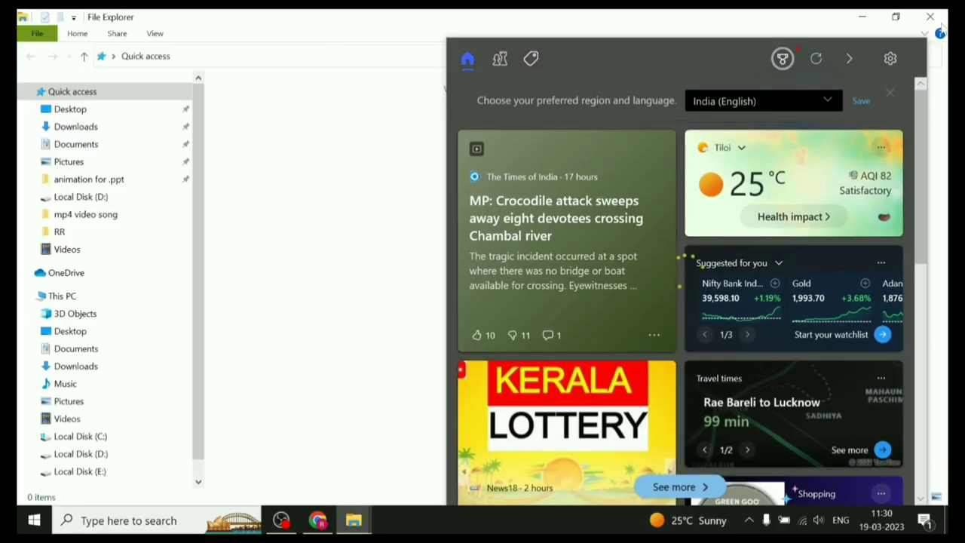
pyautogui.click(356, 132)
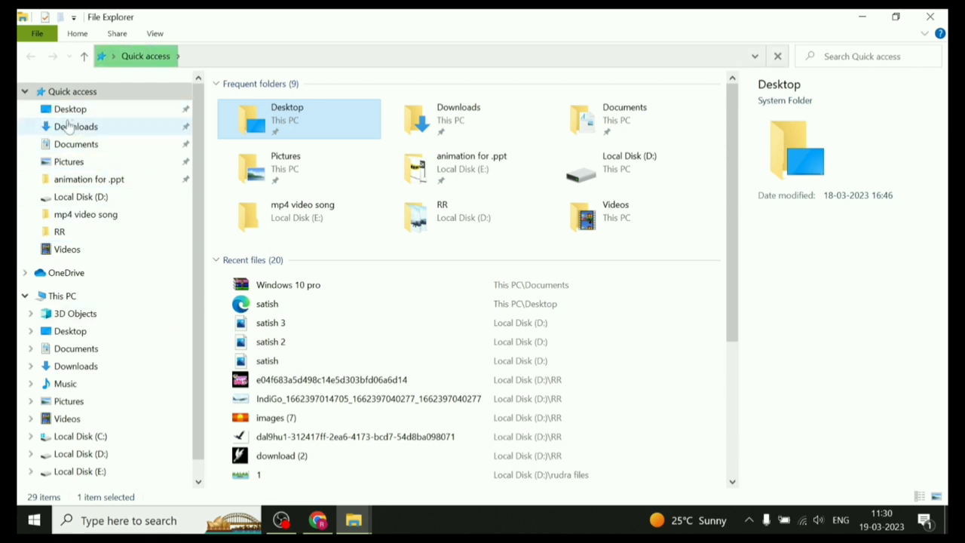
# Open the Documents folder and select the saved "Windows 10 pro" ISO file.
pyautogui.click(82, 145)
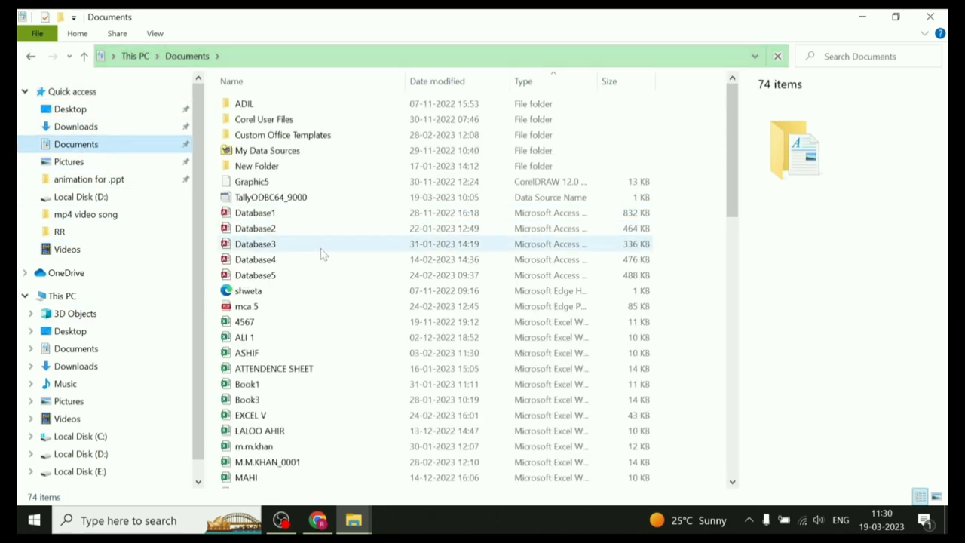
pyautogui.scroll(-10, 320, 241)
pyautogui.scroll(-7, 329, 307)
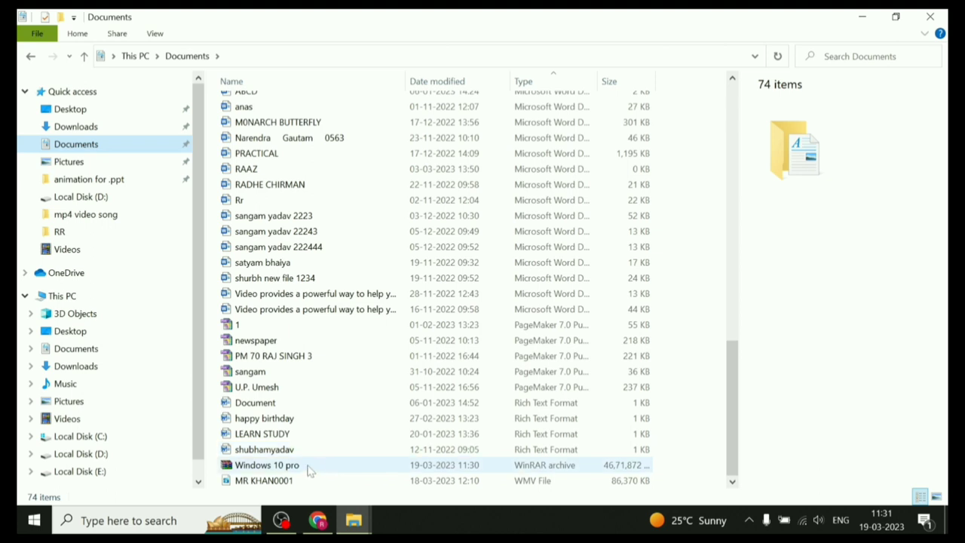
pyautogui.click(310, 471)
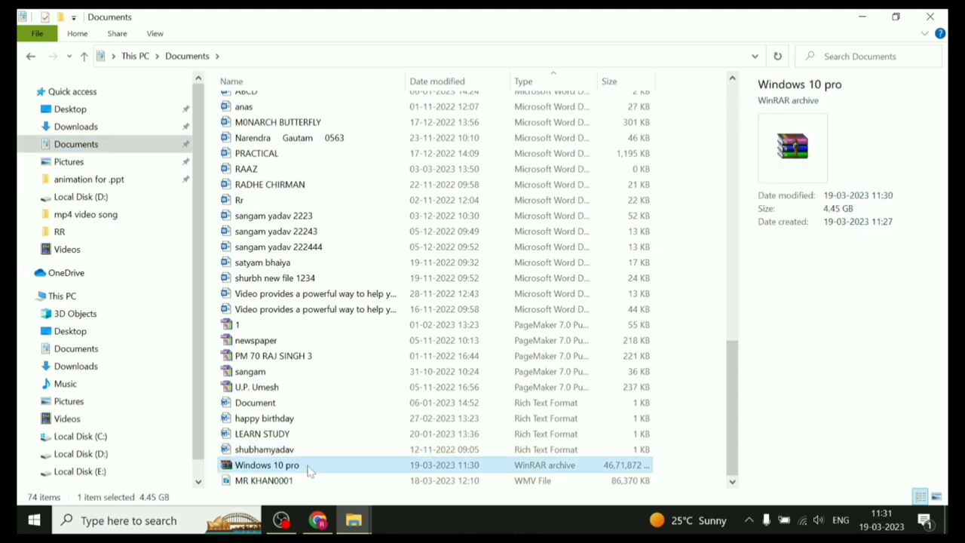
# Check the file type, location and size in the properties of "Windows 10 pro", and close the properties dialog.
pyautogui.rightClick(309, 470)
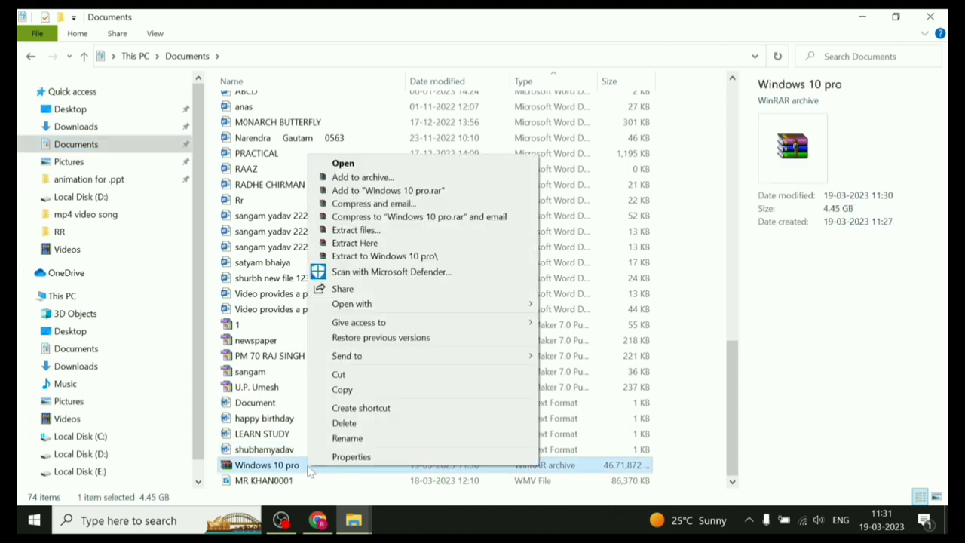
pyautogui.click(351, 457)
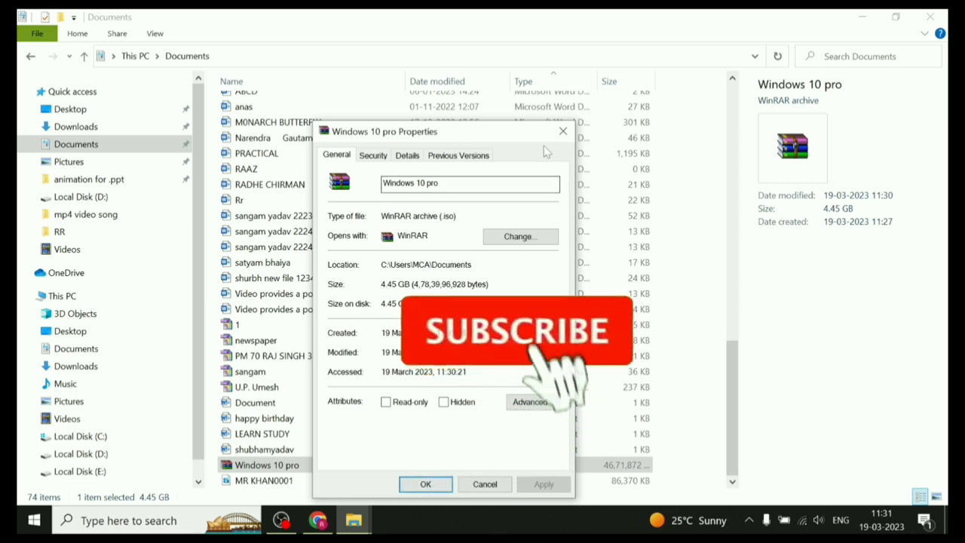
pyautogui.click(562, 132)
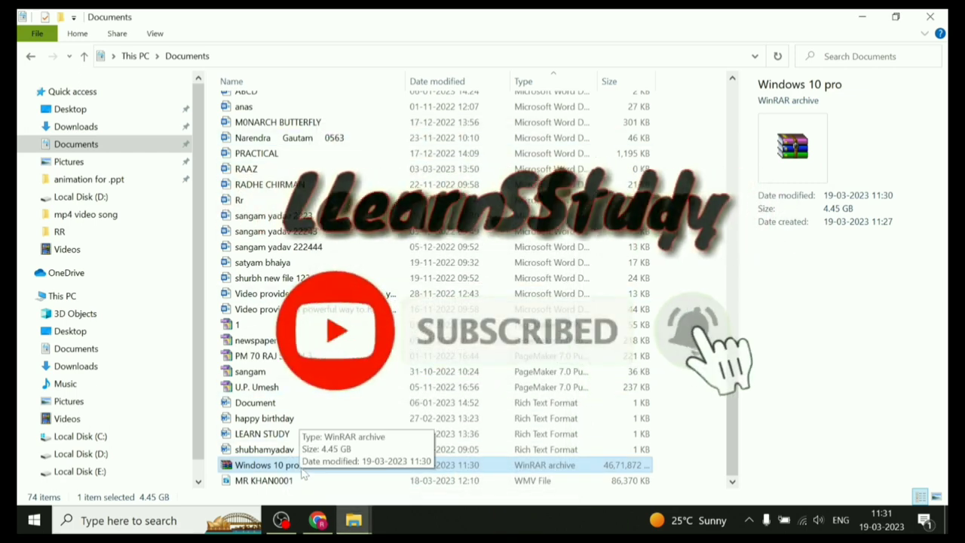